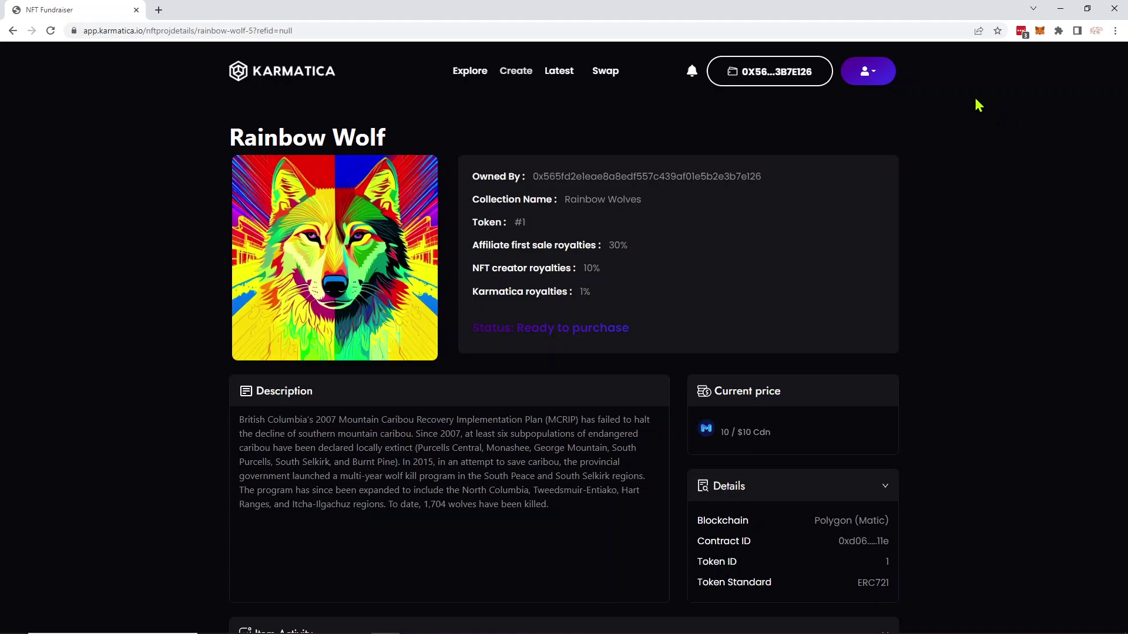
# Open the MetaMask wallet over Karmatica's Rainbow Wolf page to see the MATIC balance
pyautogui.click(1040, 33)
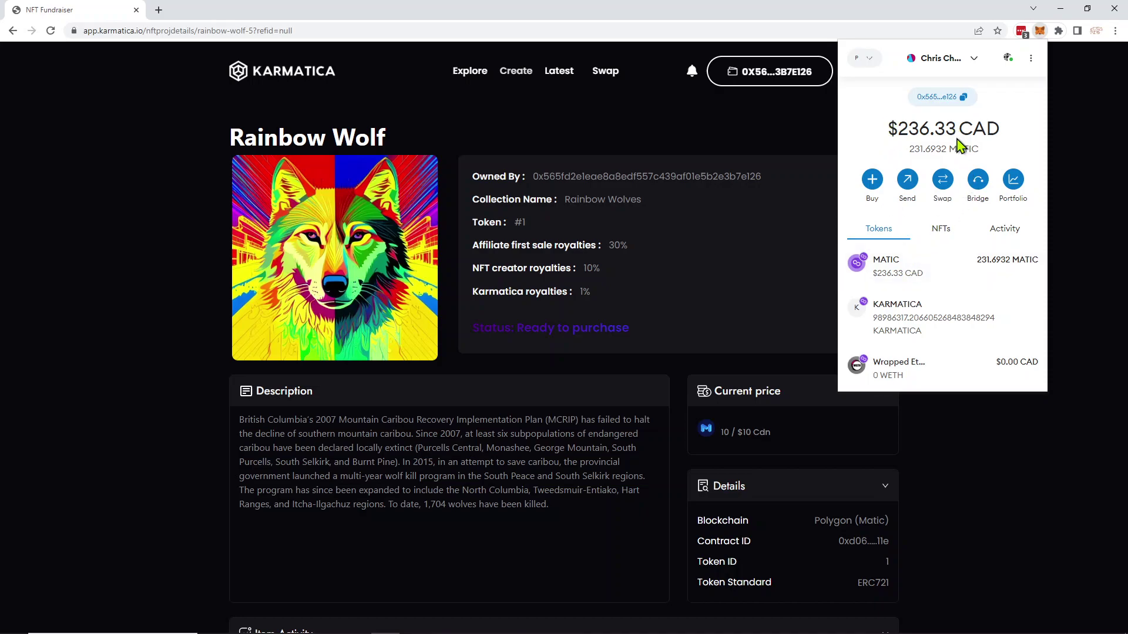
# Glance at the Activity list, then return to Tokens showing MATIC, KARMATICA and Wrapped ETH
pyautogui.click(1005, 232)
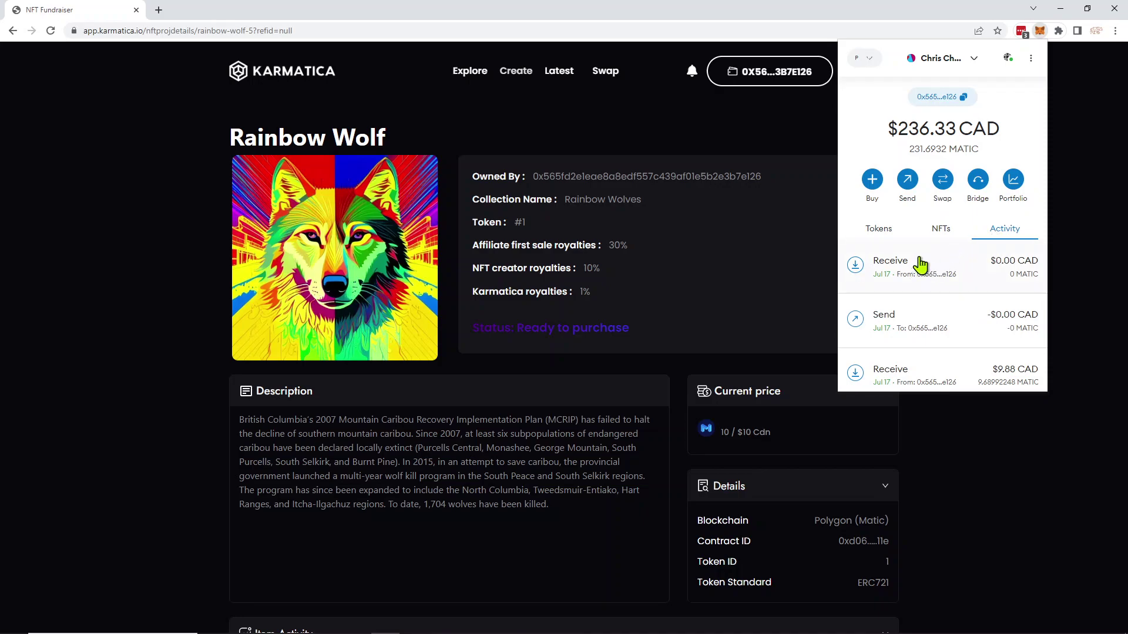
pyautogui.click(878, 235)
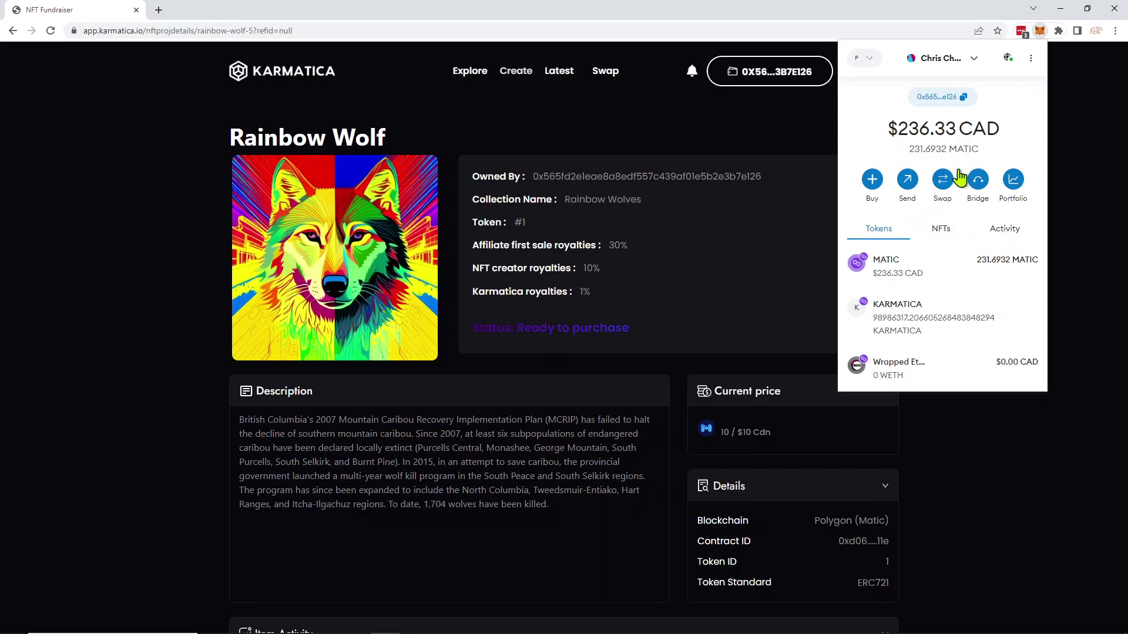
# Begin a send with a pasted recipient address, then cancel it
pyautogui.click(963, 97)
pyautogui.click(907, 179)
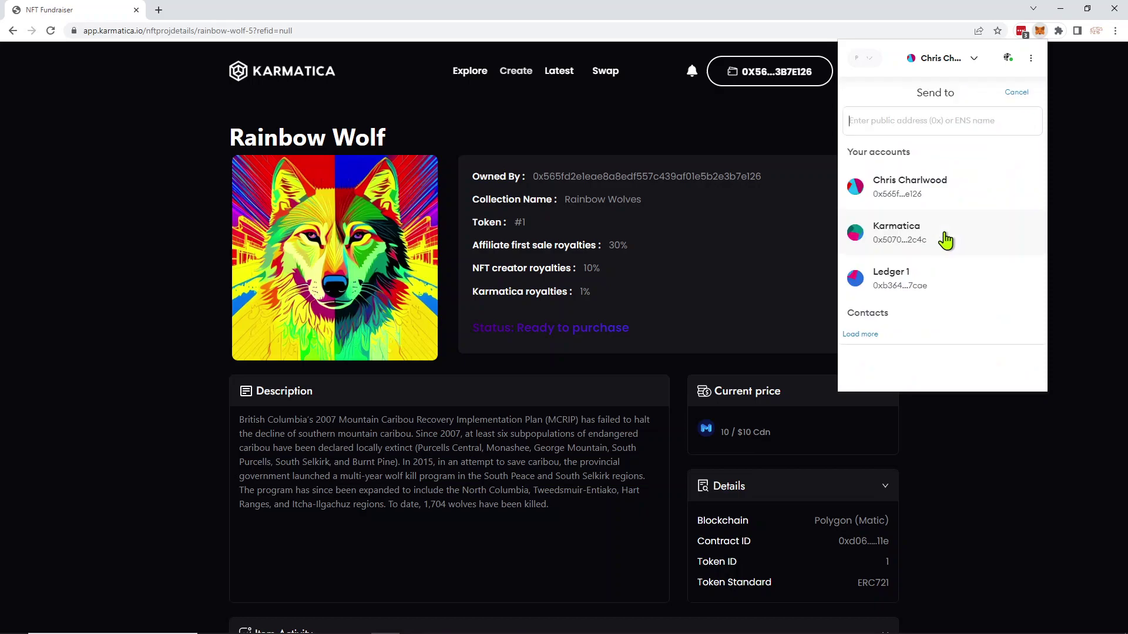
pyautogui.rightClick(925, 121)
pyautogui.click(977, 225)
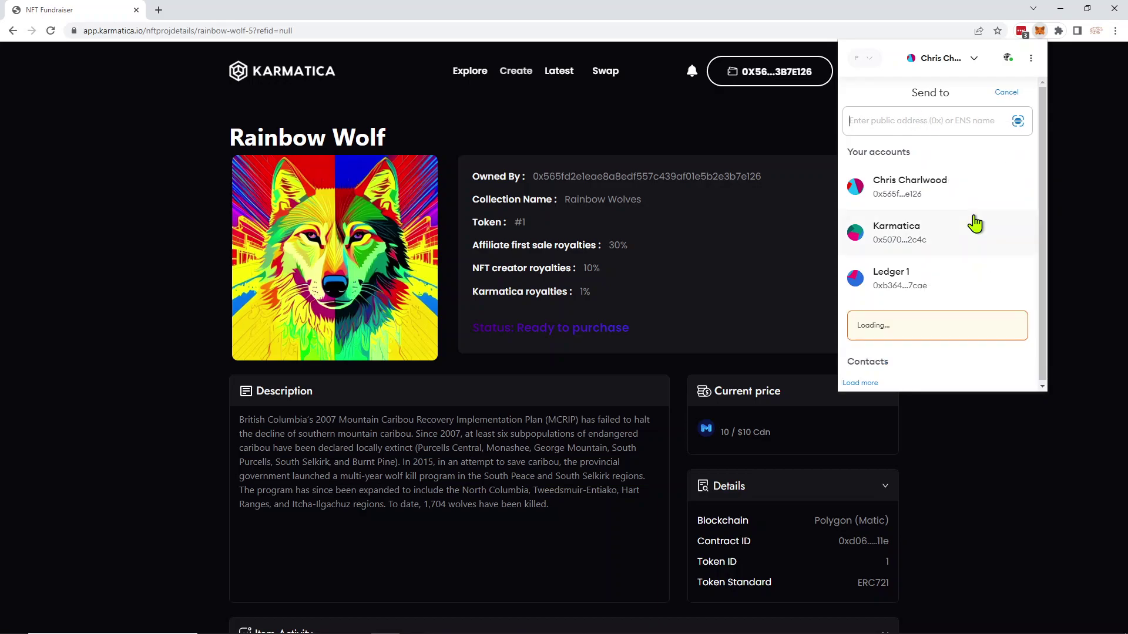
pyautogui.click(1017, 92)
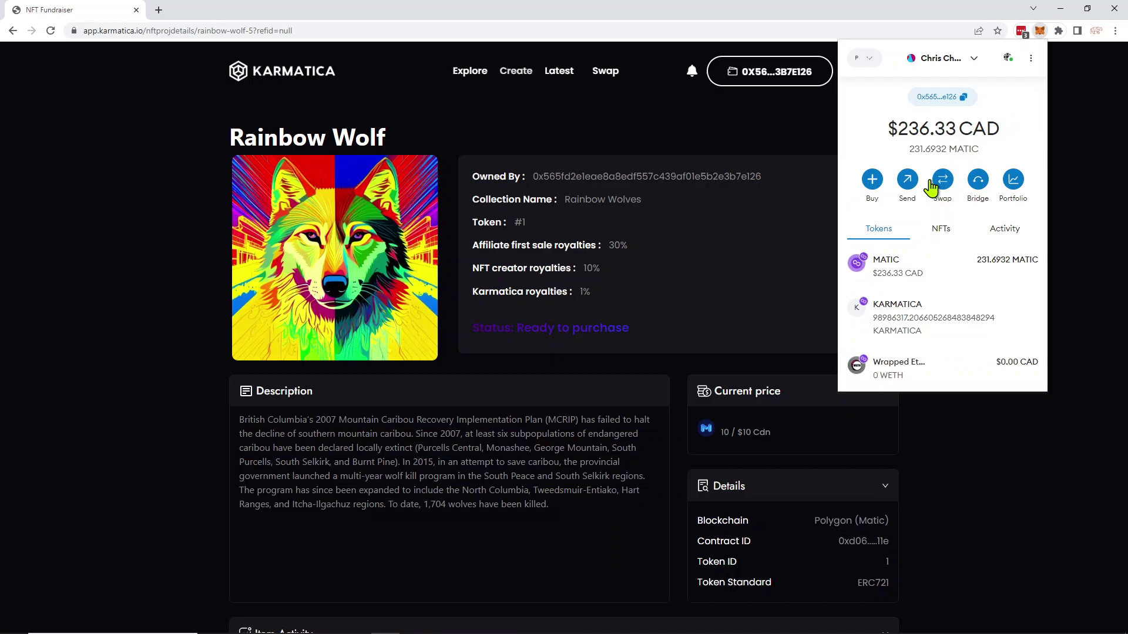
# Send 1 (0.98039216 MATIC) to your own Chris Charlwood account and reach confirmation
pyautogui.click(907, 187)
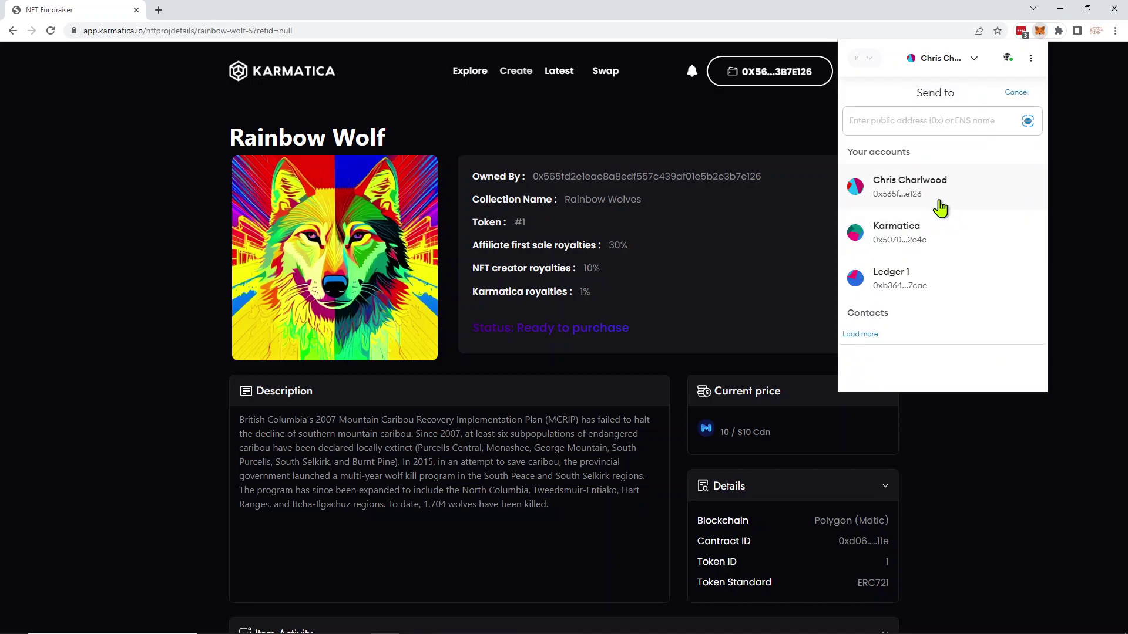
pyautogui.click(926, 197)
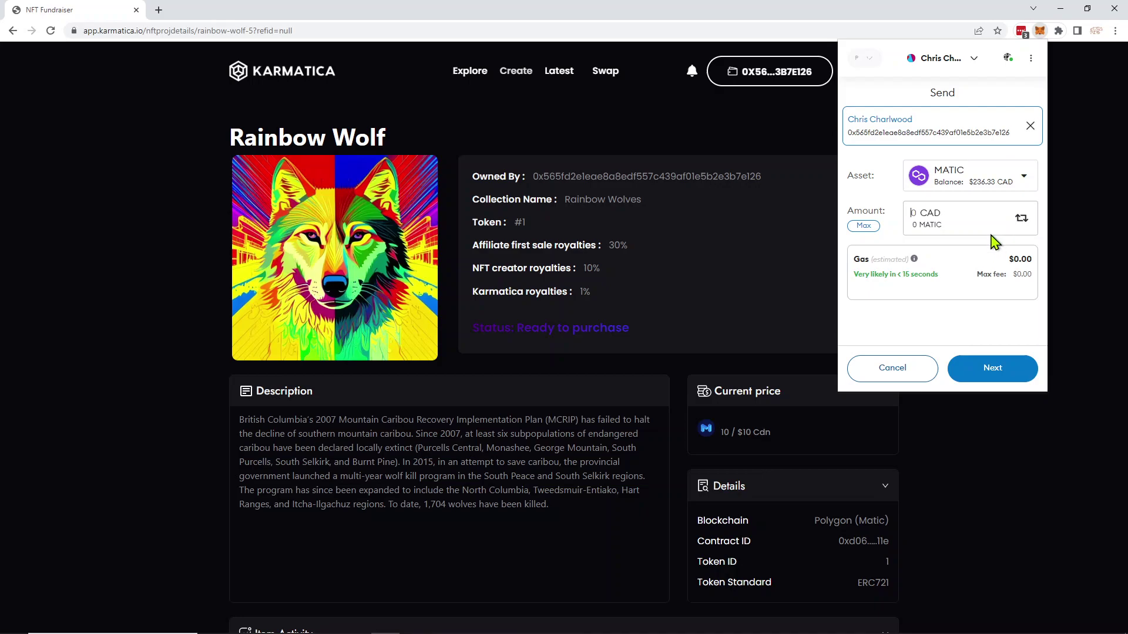
pyautogui.write('1')
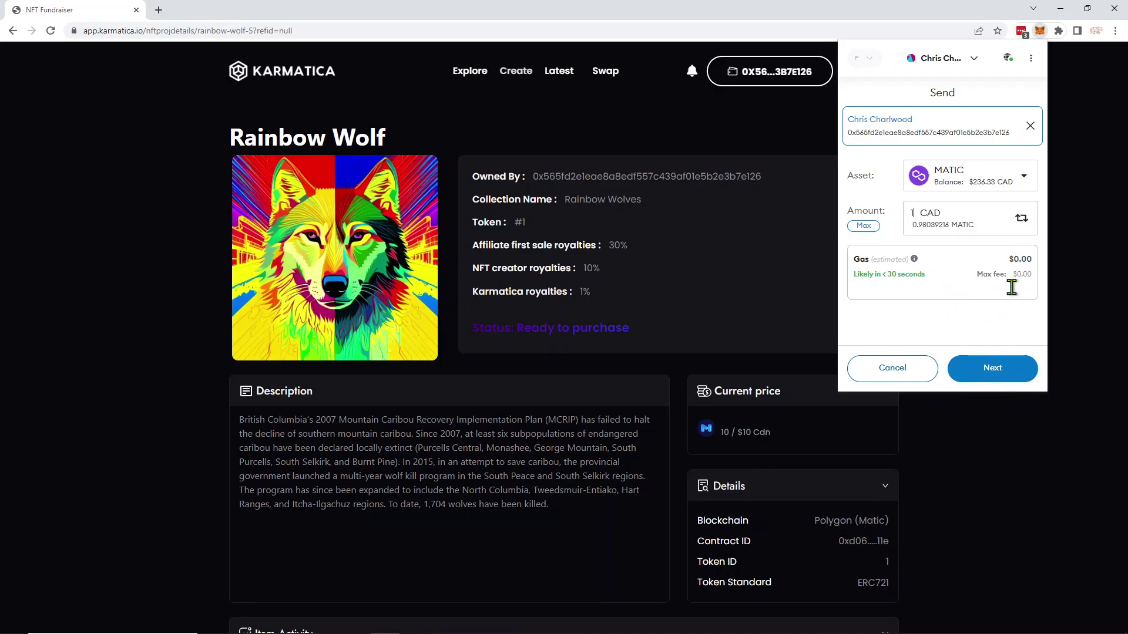
pyautogui.click(994, 369)
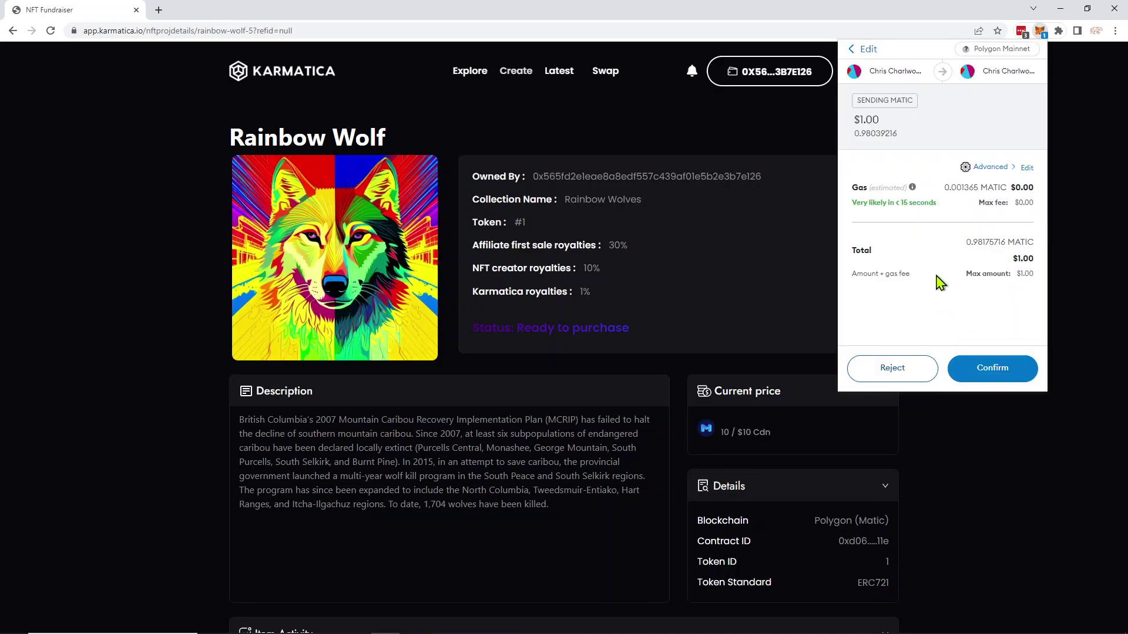
# Set the gas to Low and confirm the $1.00 self-send so it sits pending
pyautogui.click(989, 169)
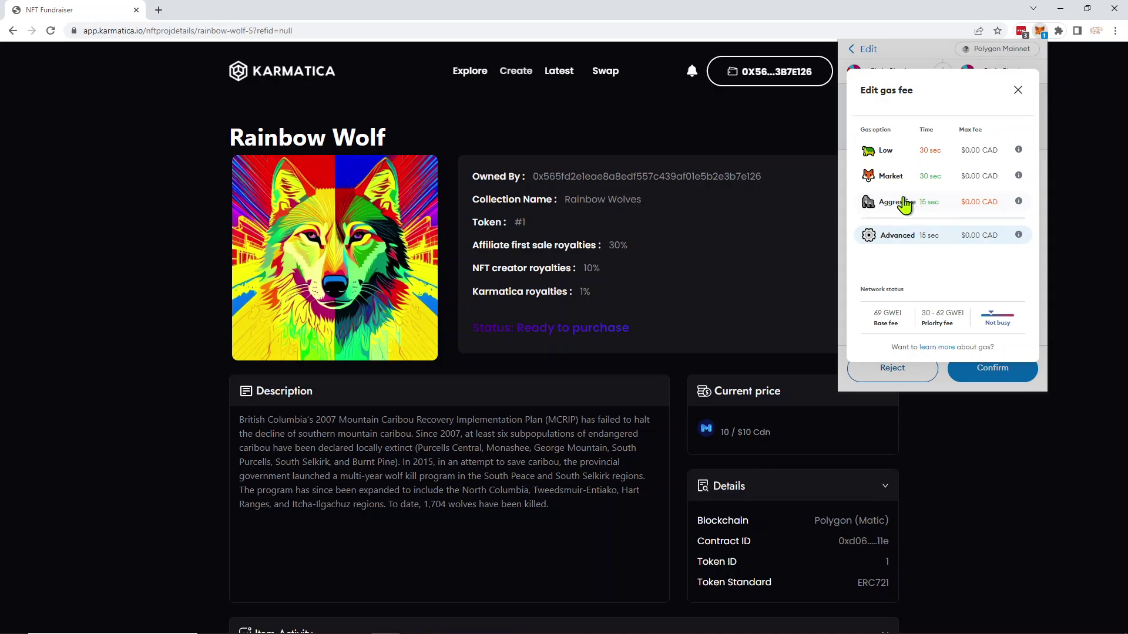
pyautogui.click(884, 153)
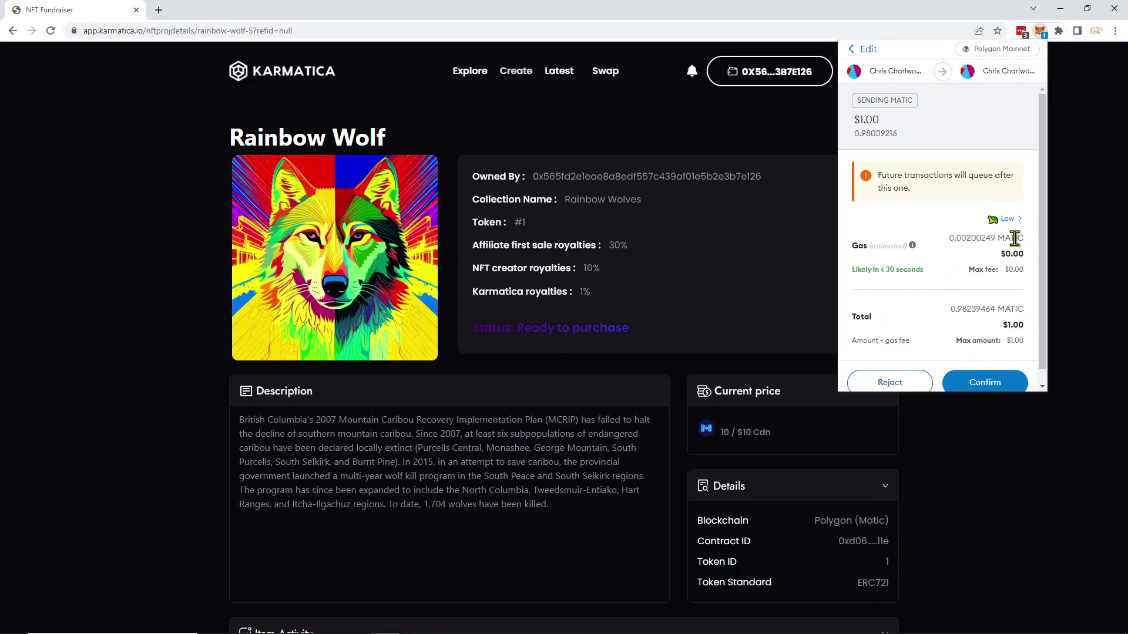
pyautogui.scroll(-1, 1025, 235)
pyautogui.click(980, 381)
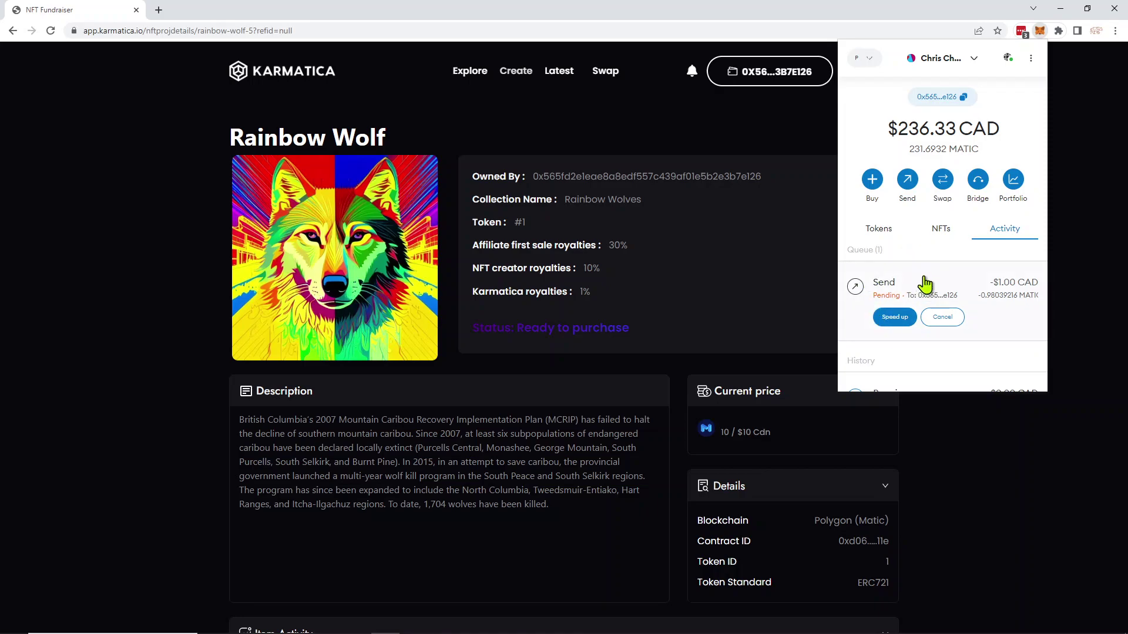
pyautogui.scroll(-3, 995, 273)
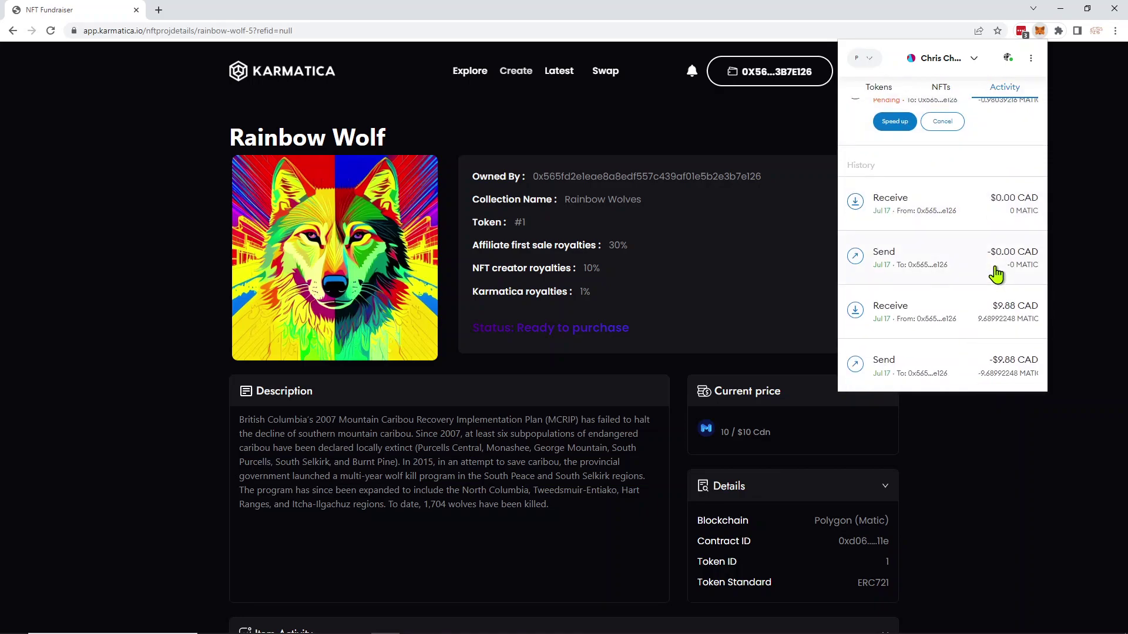
pyautogui.scroll(3, 995, 273)
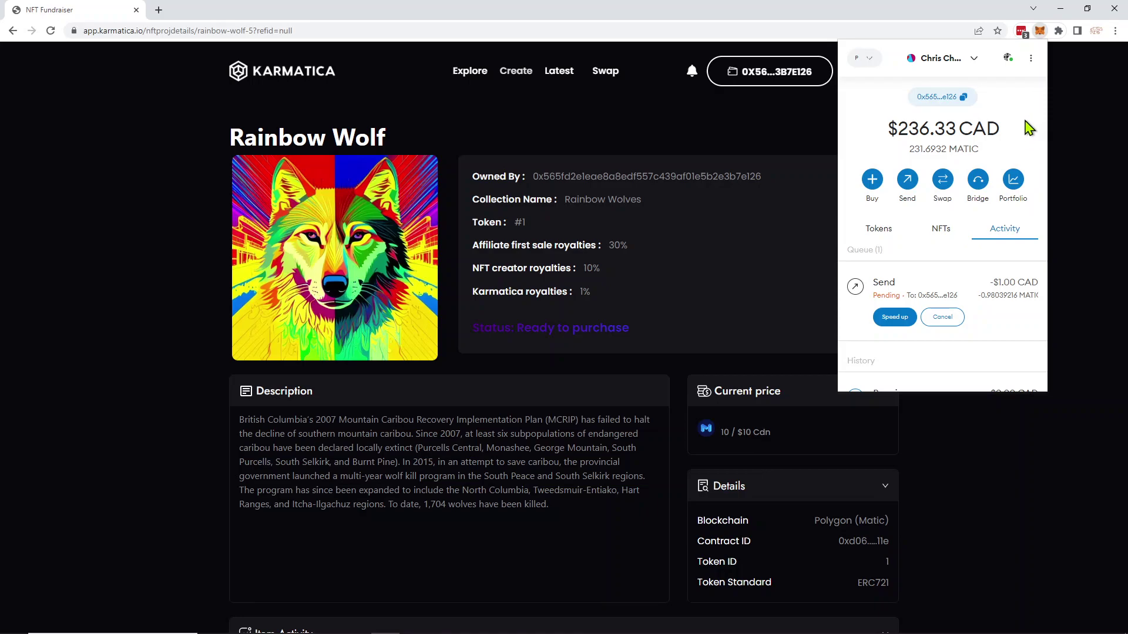
# Switch on Customize transaction nonce under Settings > Advanced
pyautogui.click(1031, 58)
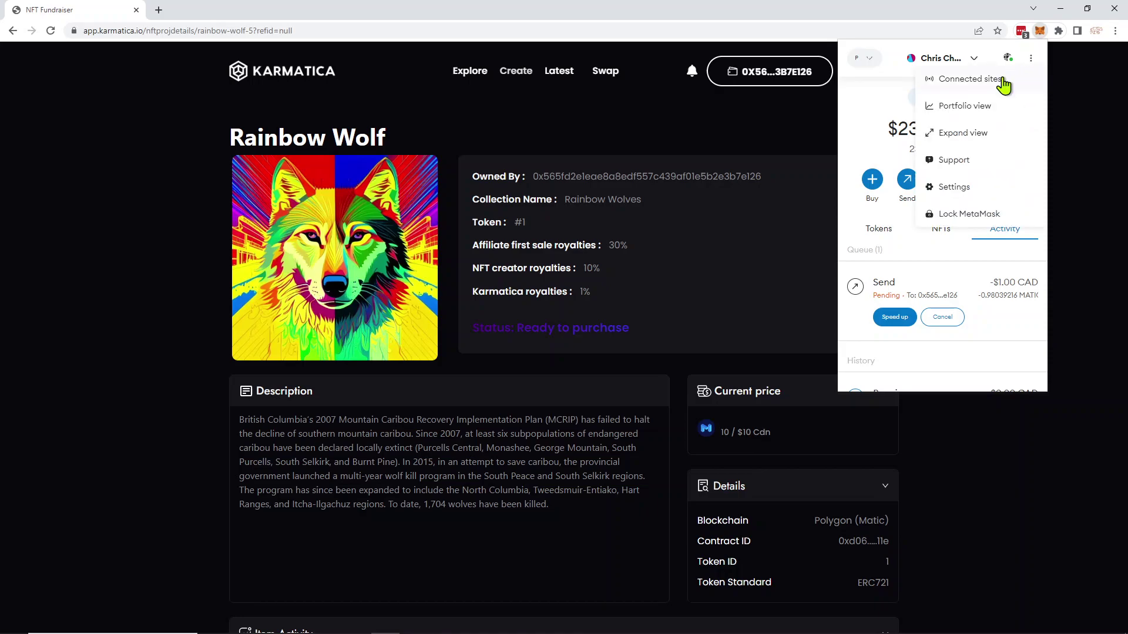
pyautogui.click(971, 189)
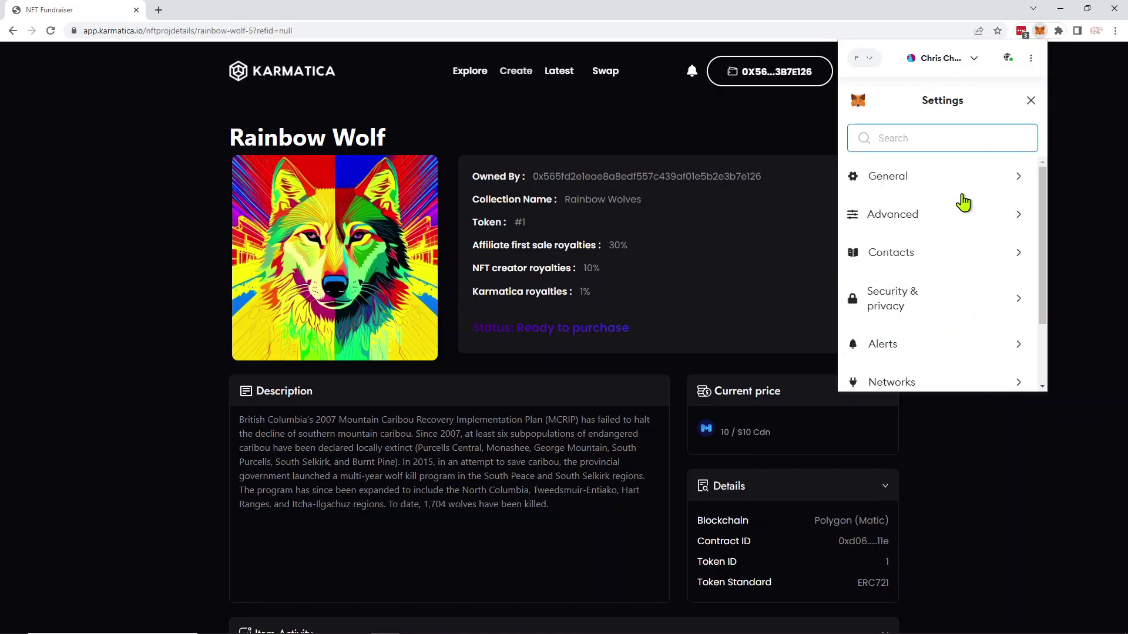
pyautogui.click(908, 217)
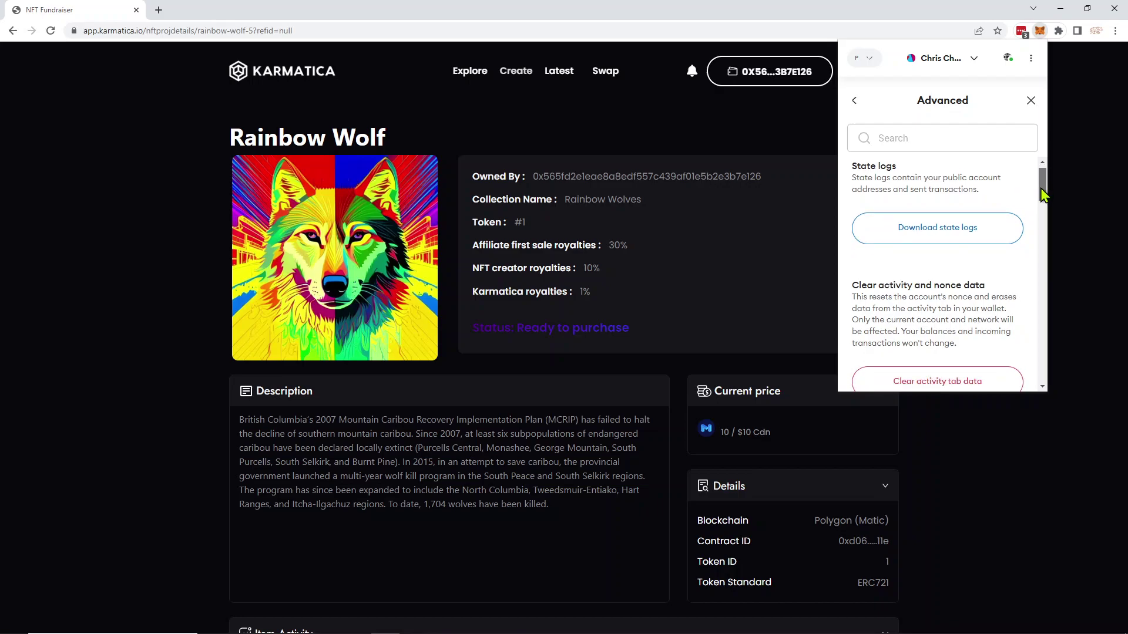
pyautogui.moveTo(1043, 194); pyautogui.dragTo(1049, 262)
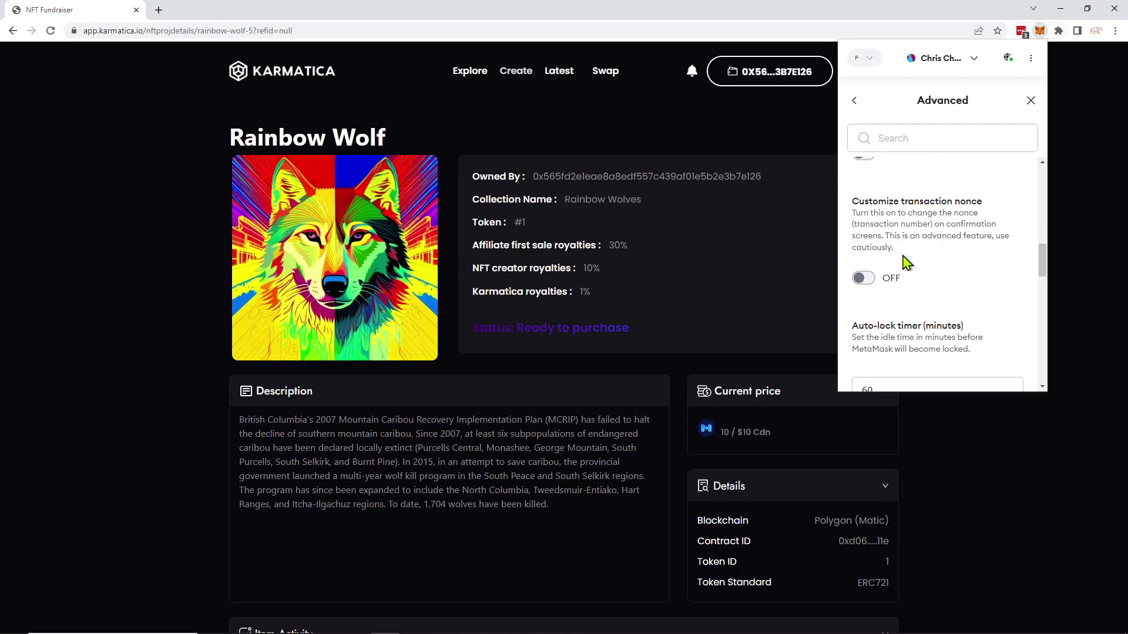
pyautogui.click(868, 287)
pyautogui.scroll(-2, 1037, 262)
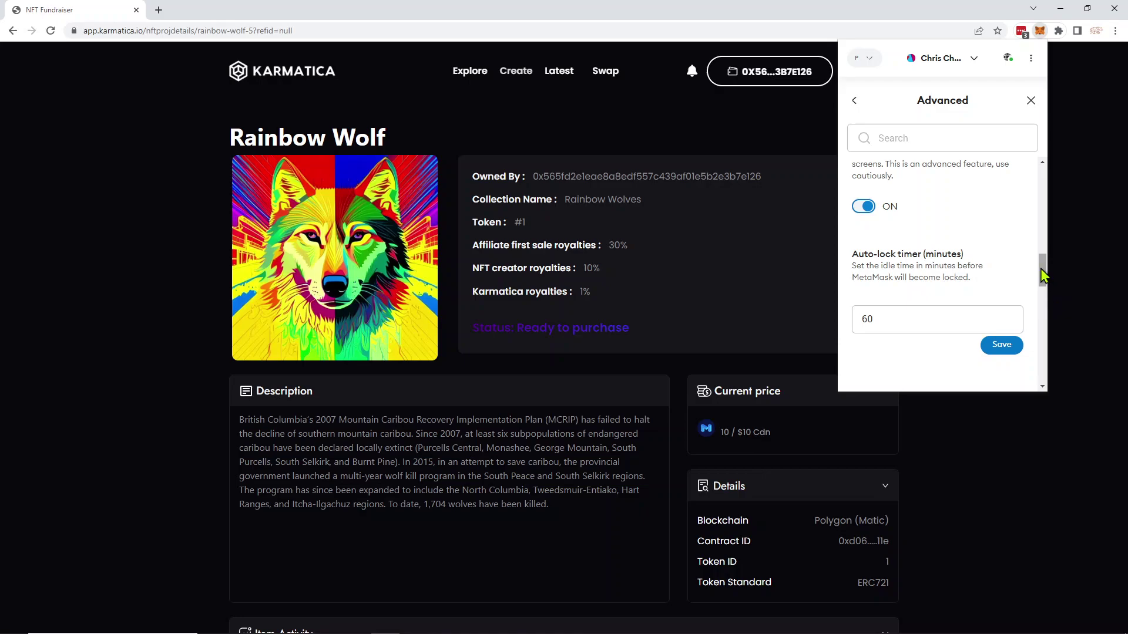
pyautogui.moveTo(1043, 276); pyautogui.dragTo(1050, 169)
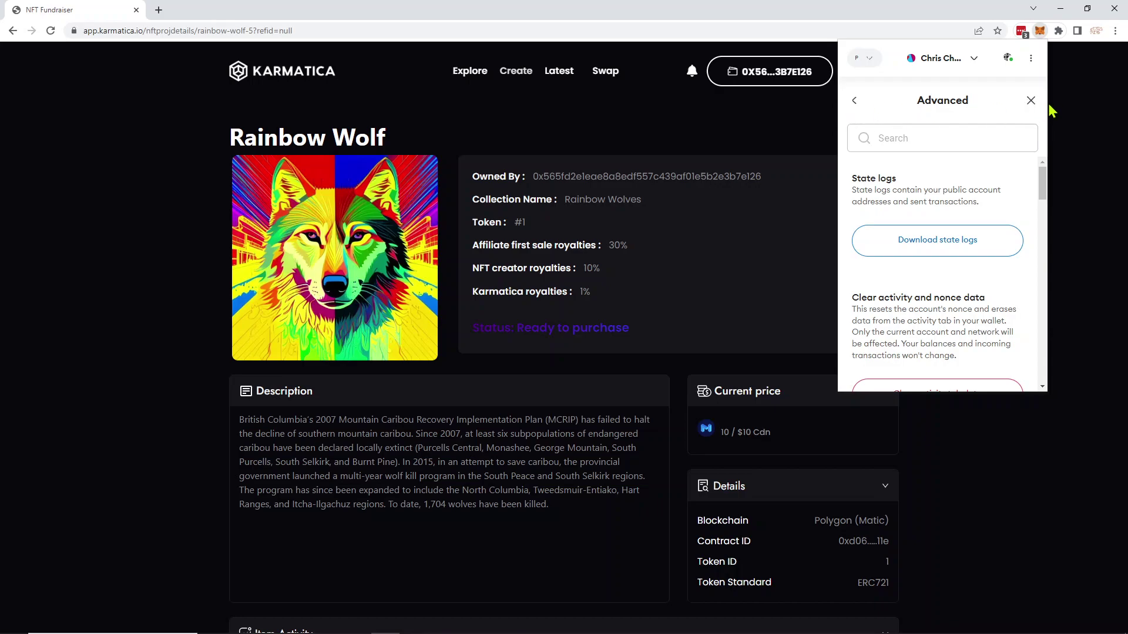
# Leave Settings and inspect the top $1.00 receive entry, confirmed with nonce 79
pyautogui.click(1032, 102)
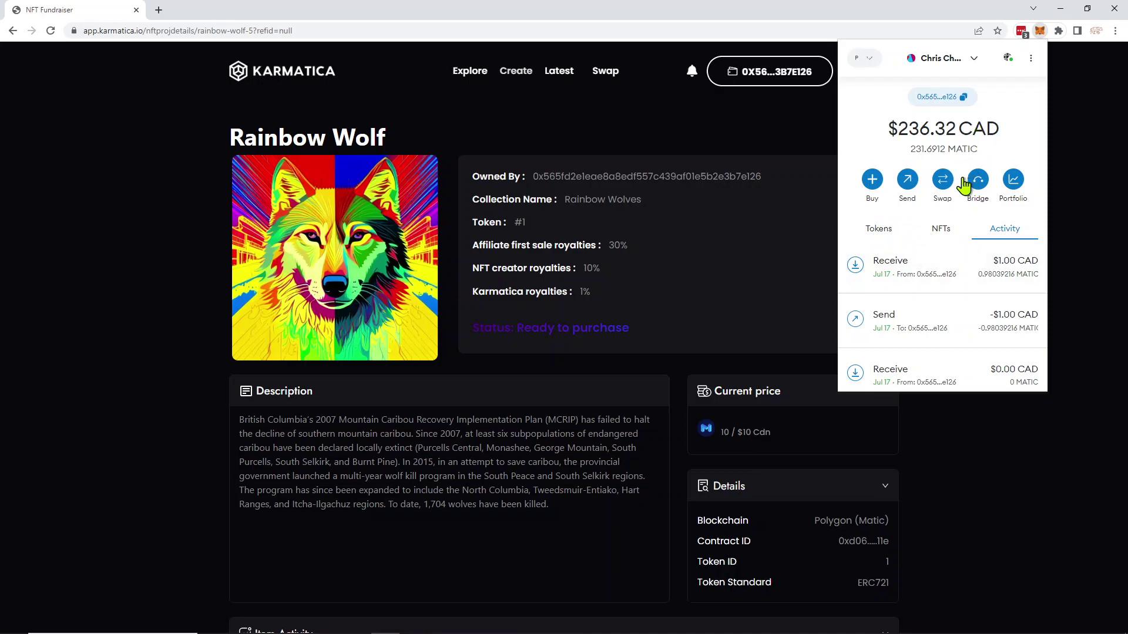
pyautogui.click(875, 232)
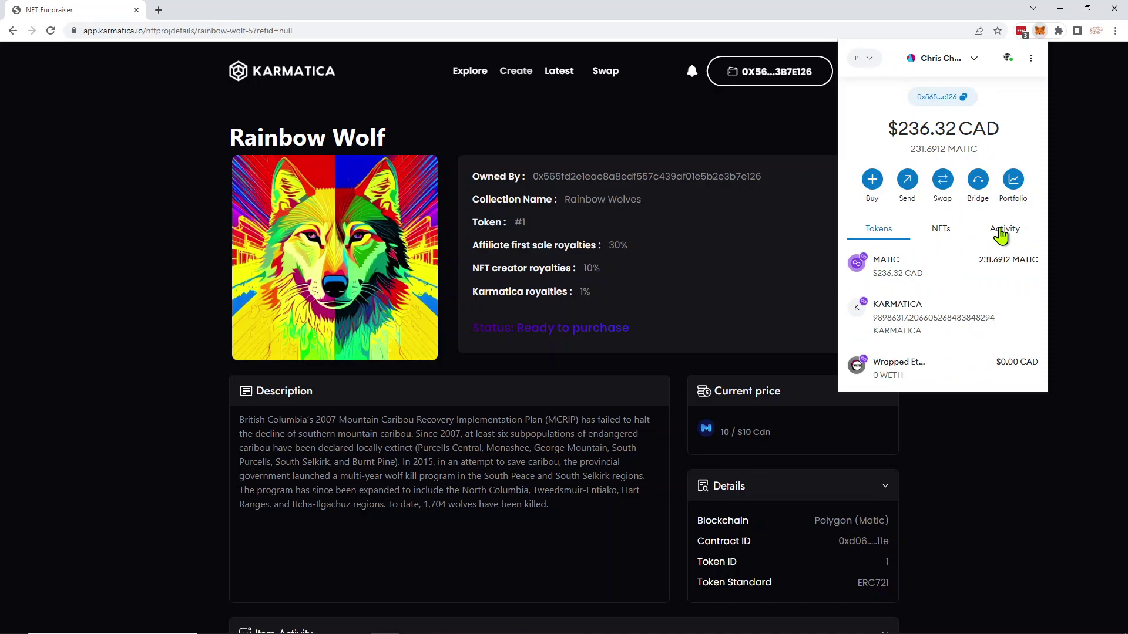
pyautogui.click(1003, 234)
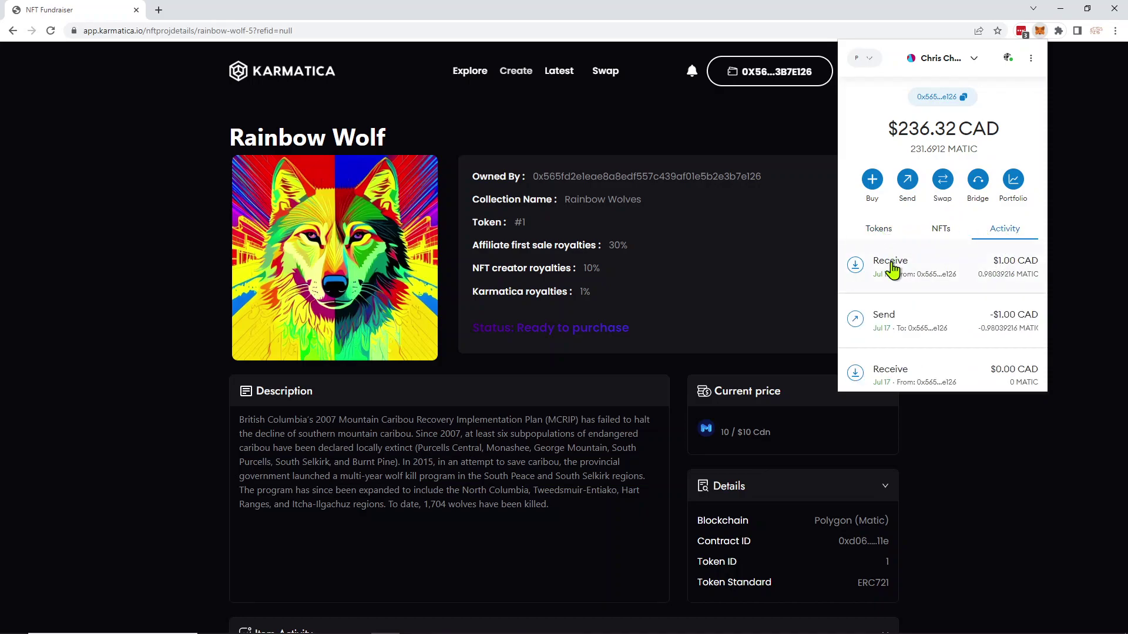
pyautogui.click(897, 277)
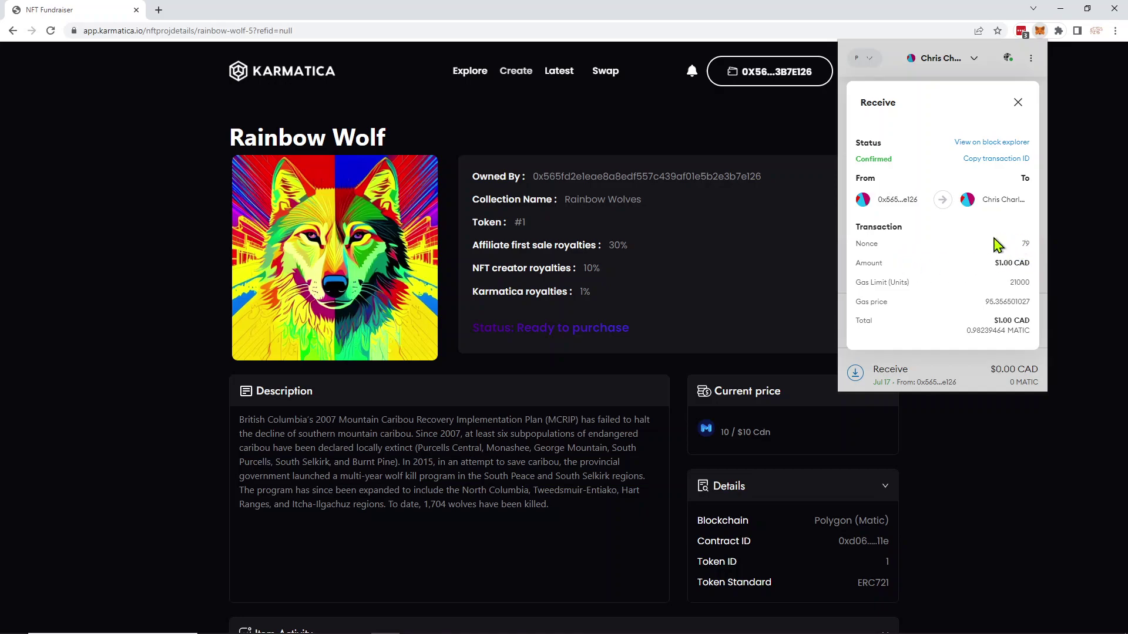
pyautogui.click(1018, 103)
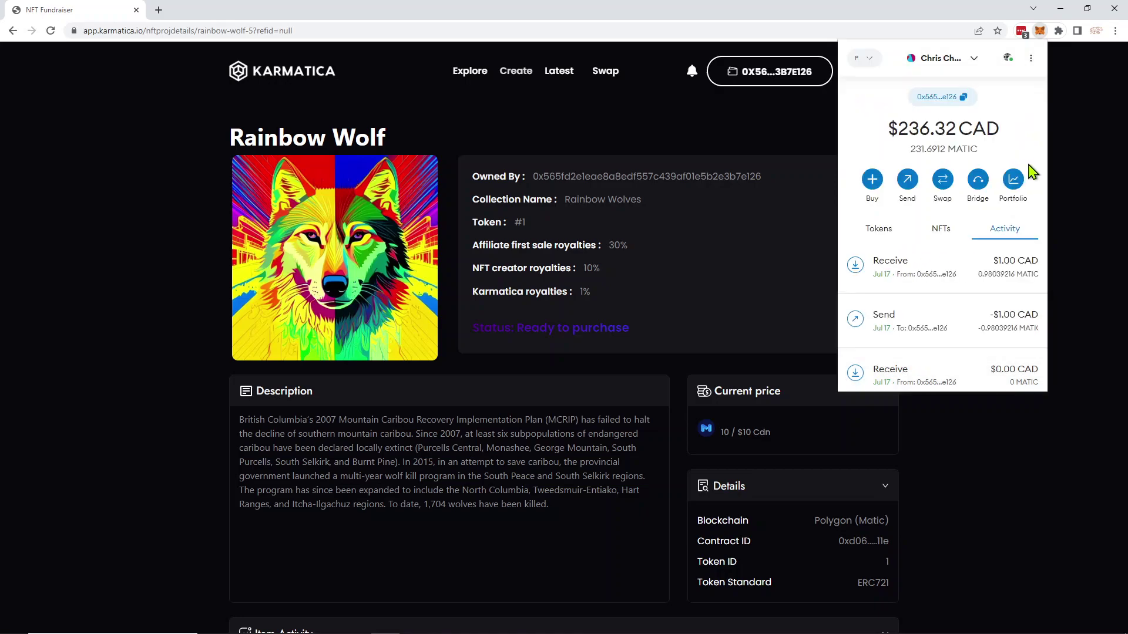
# Prepare a $0.00 MATIC send to your own account, reaching confirmation with nonce 80 suggested
pyautogui.click(909, 186)
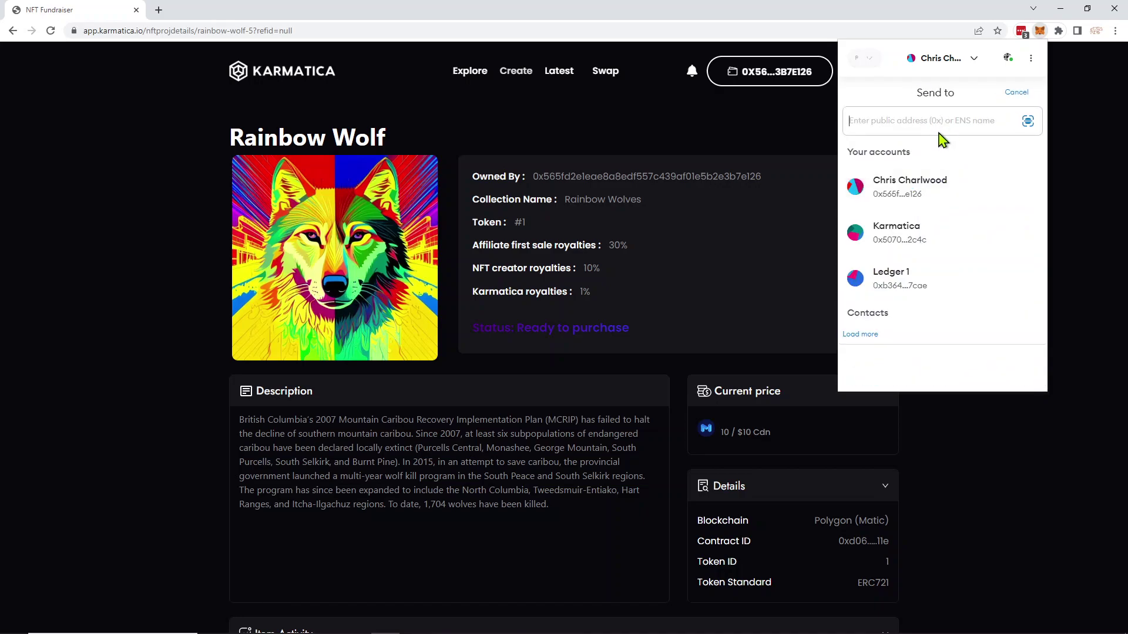
pyautogui.rightClick(911, 117)
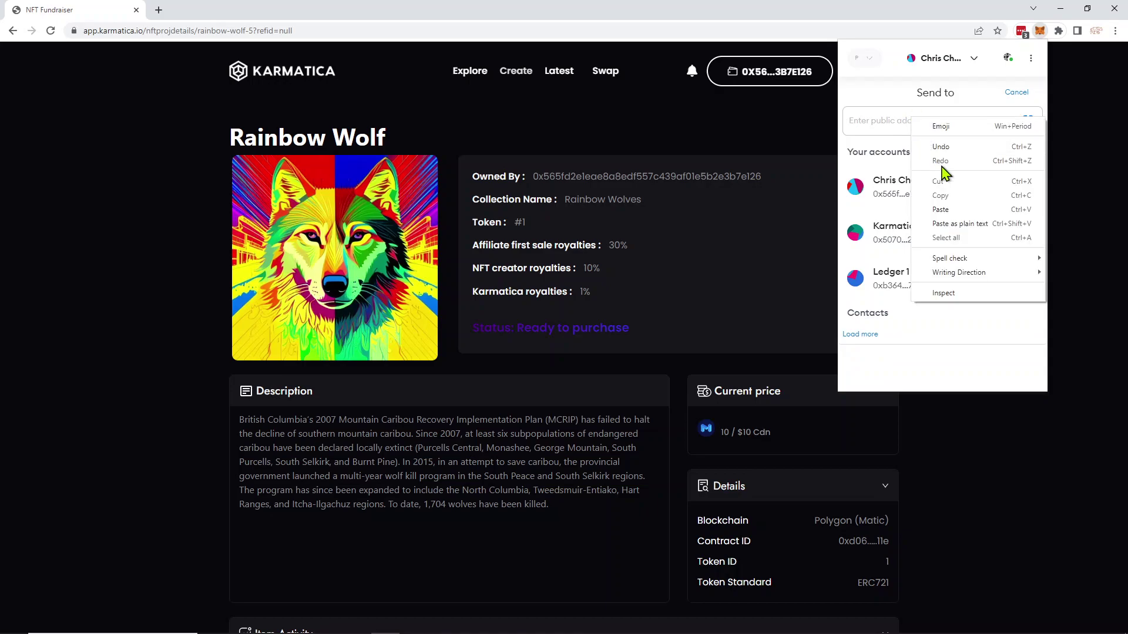
pyautogui.click(957, 212)
pyautogui.click(908, 195)
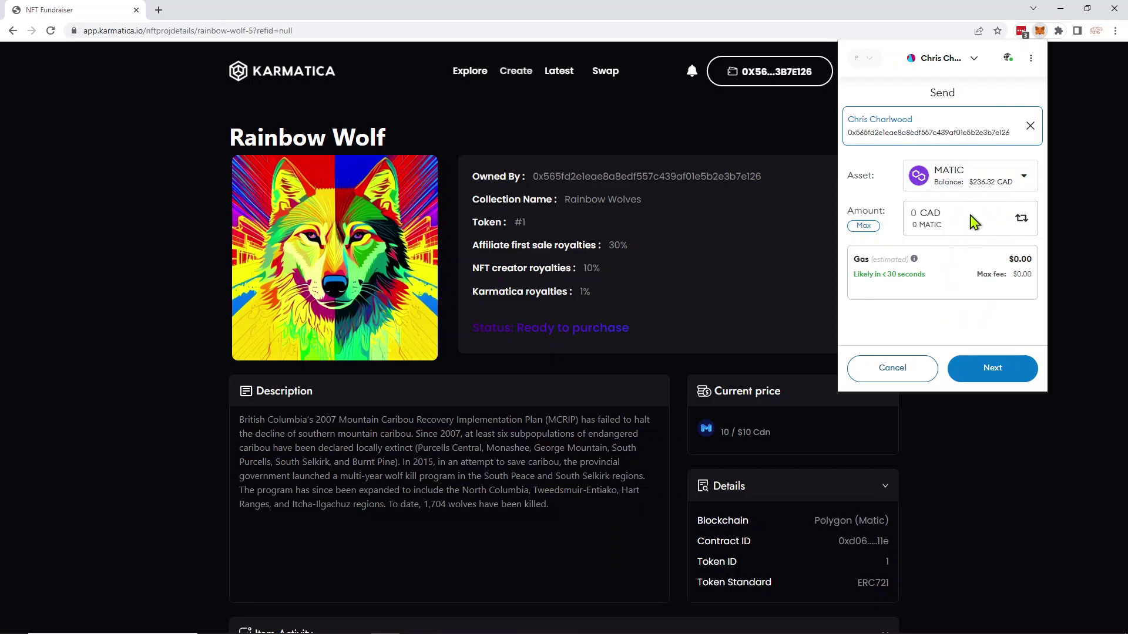
pyautogui.click(1005, 374)
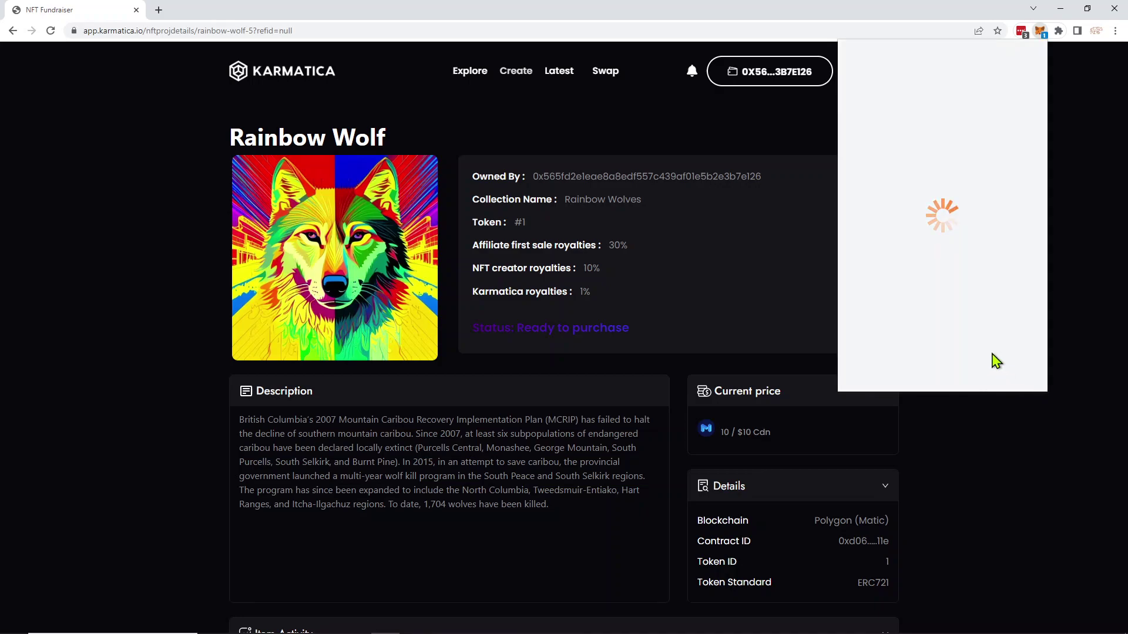
pyautogui.moveTo(995, 302)
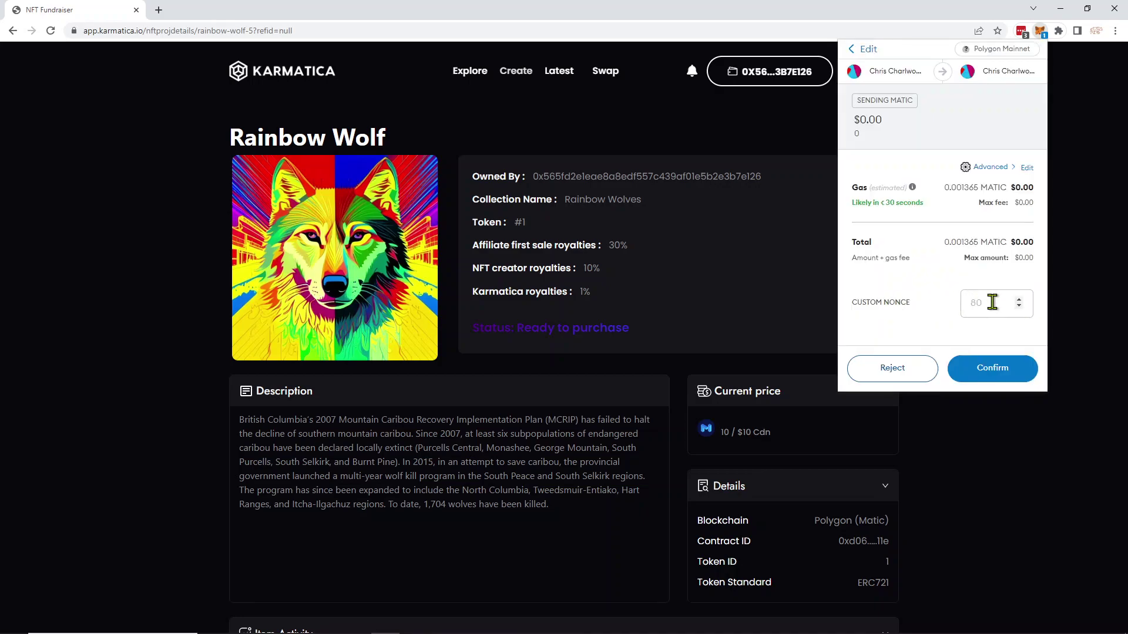
# Change the custom nonce to 79 and confirm the $0.00 self-send
pyautogui.click(992, 302)
pyautogui.click(997, 379)
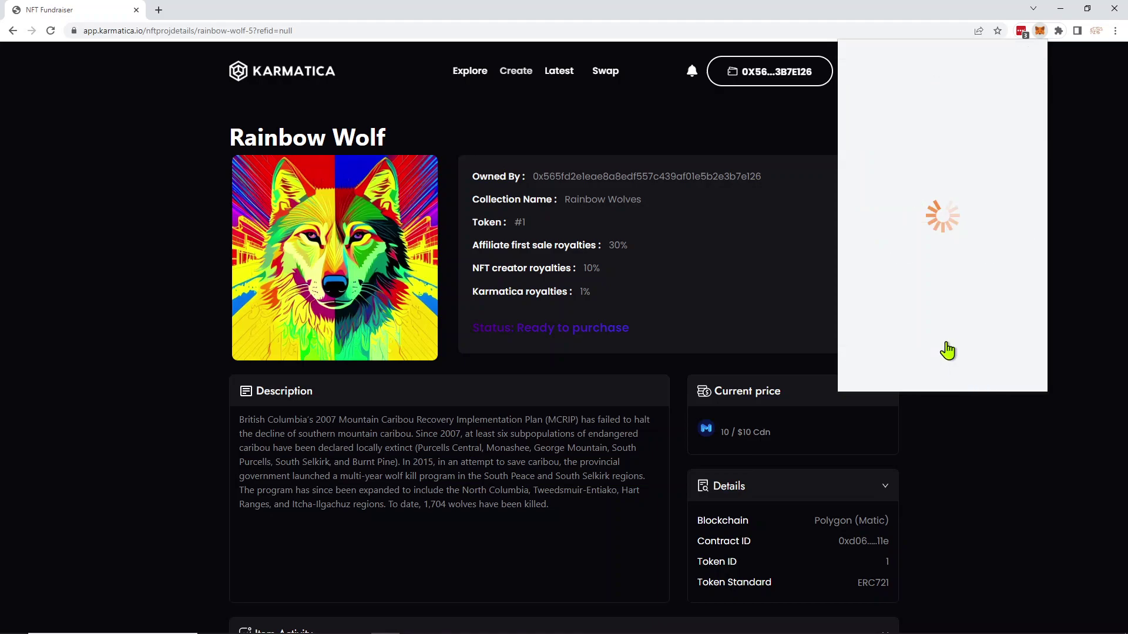